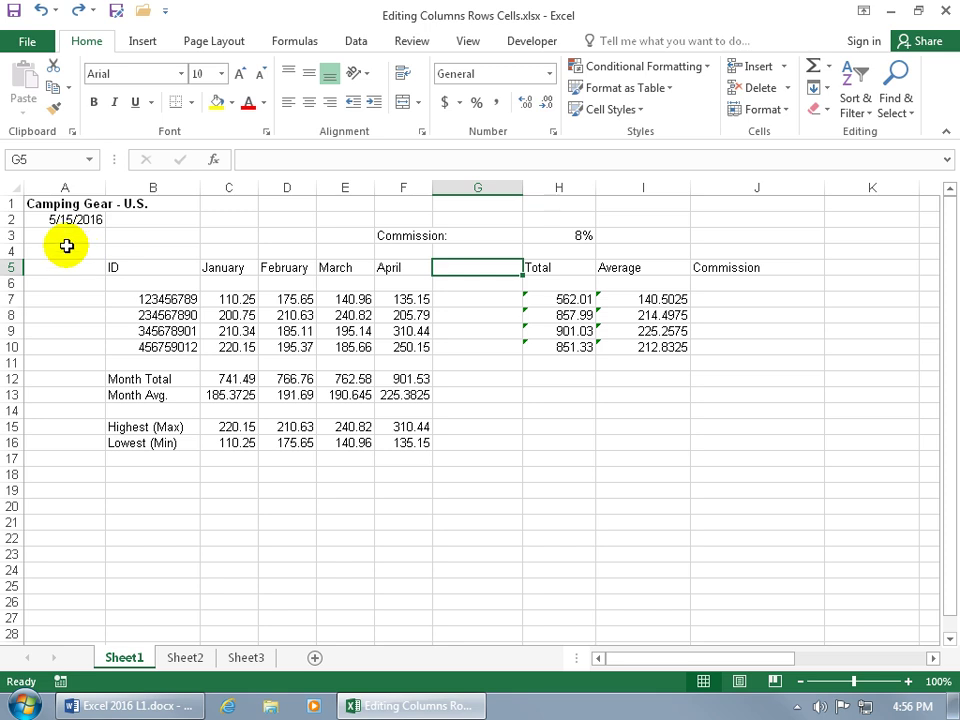
# Insert a blank column A ahead of the Camping Gear sales table.
pyautogui.rightClick(64, 188)
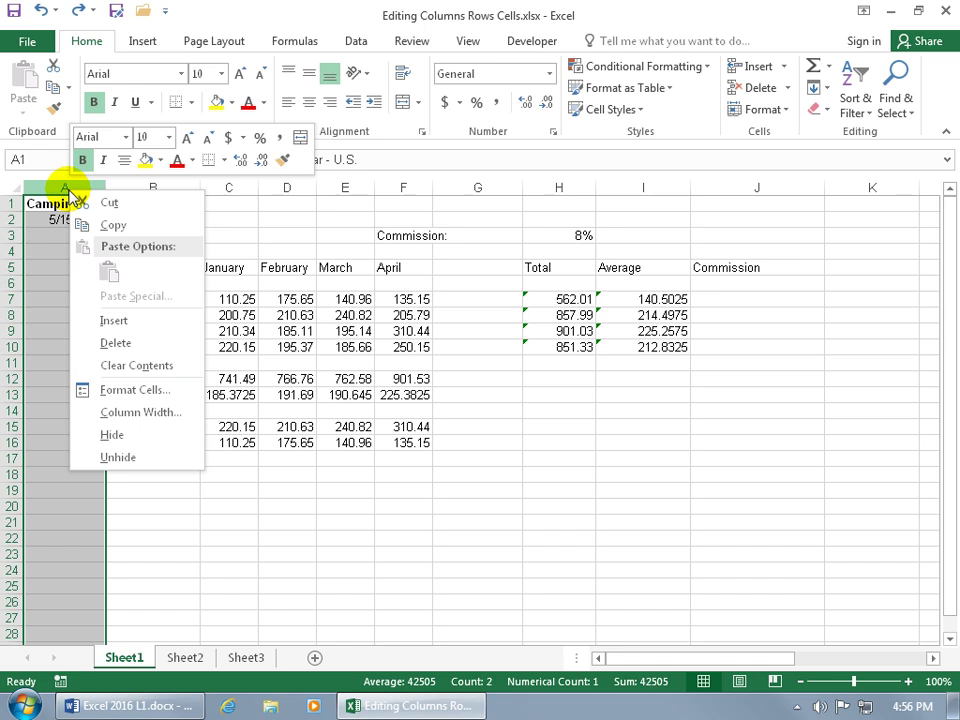
pyautogui.click(115, 322)
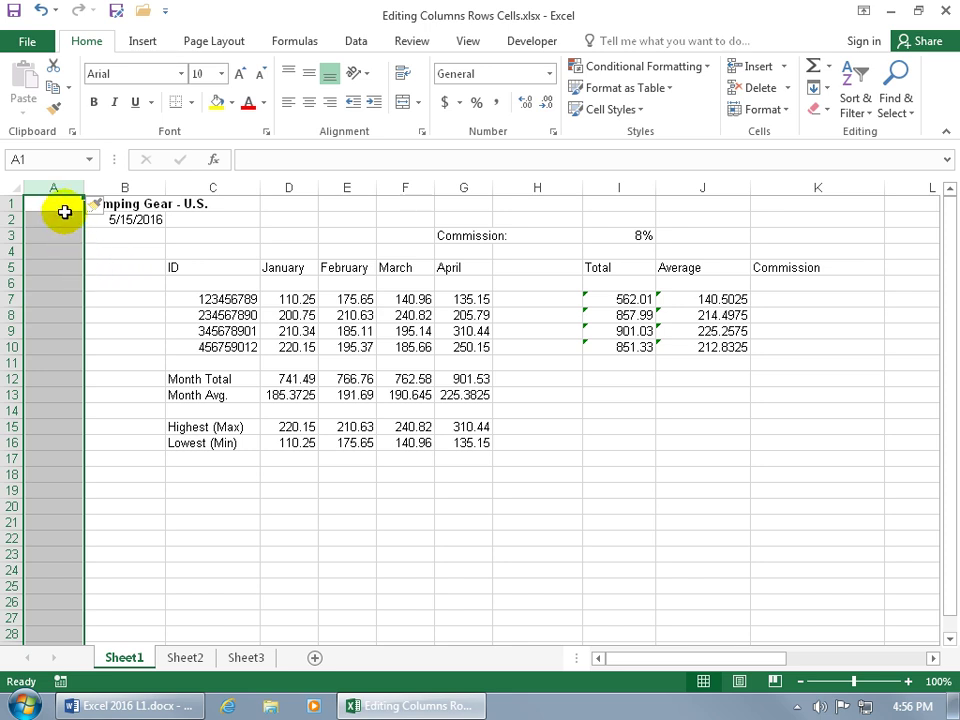
# Insert three blank columns over A–C, moving the Camping Gear table to start in column E.
pyautogui.moveTo(57, 187); pyautogui.dragTo(195, 190)
pyautogui.click(195, 190)
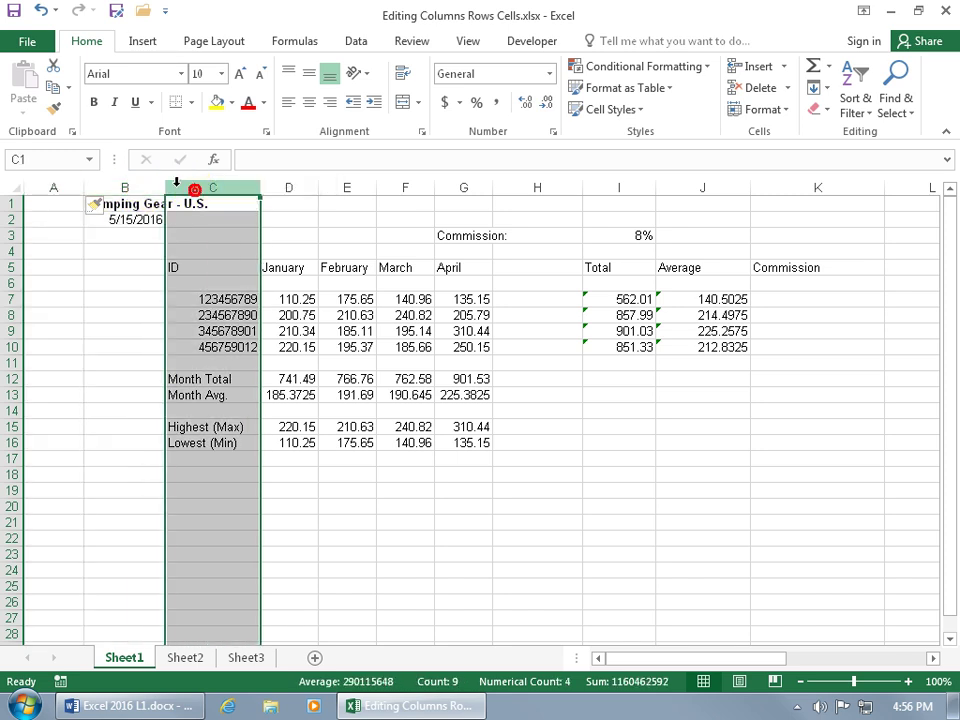
pyautogui.moveTo(72, 188); pyautogui.dragTo(227, 188)
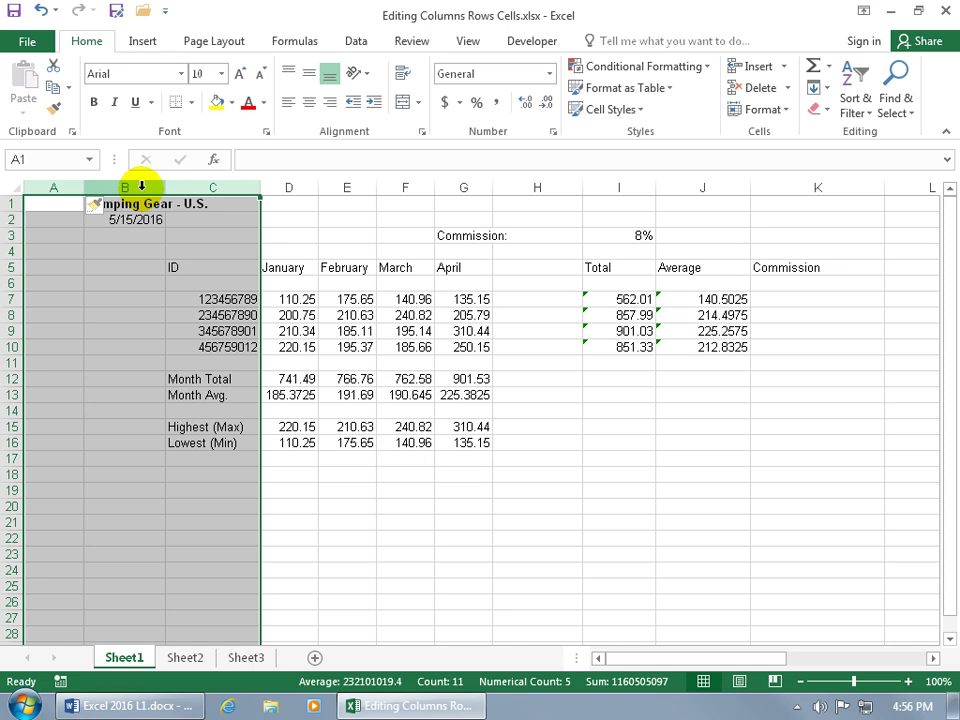
pyautogui.rightClick(188, 189)
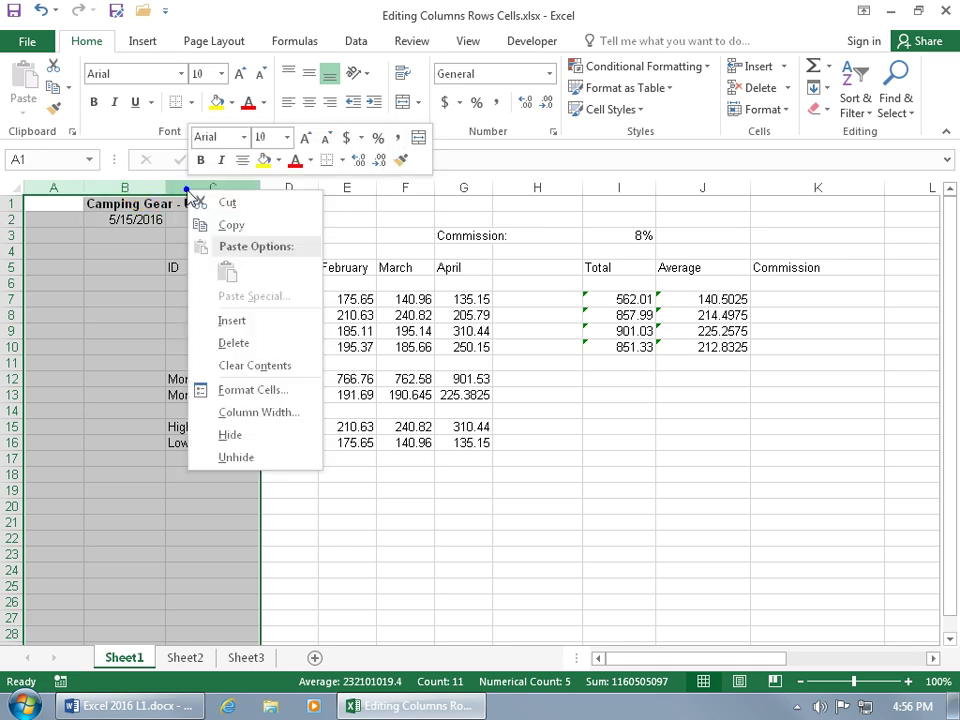
pyautogui.click(233, 320)
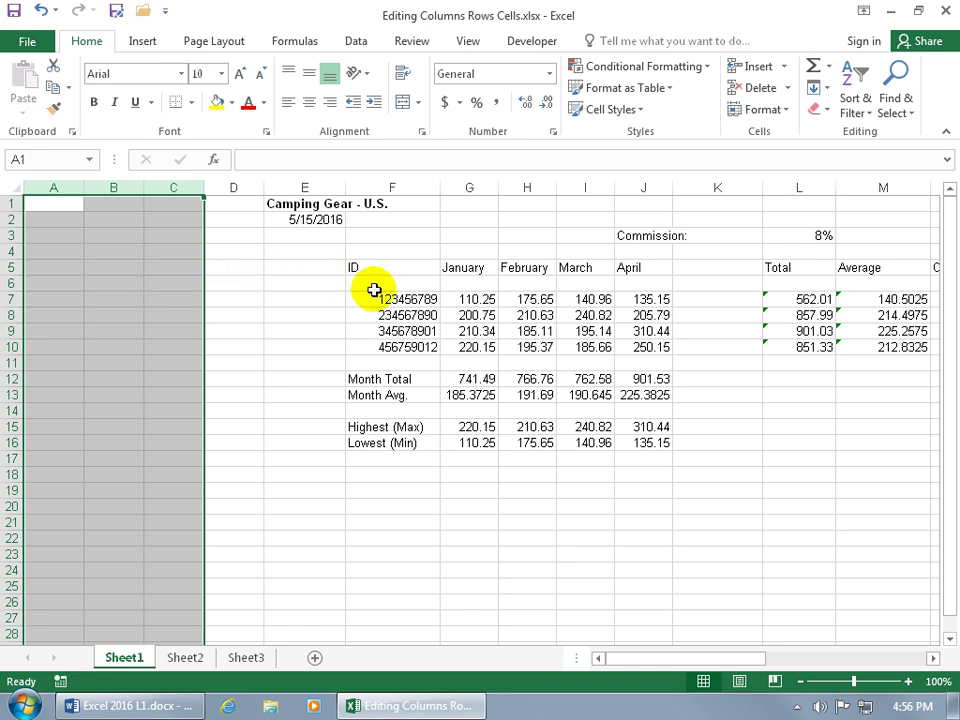
# Delete blank columns A–C, preview the Home Delete options without using them, then select cell A4.
pyautogui.rightClick(114, 188)
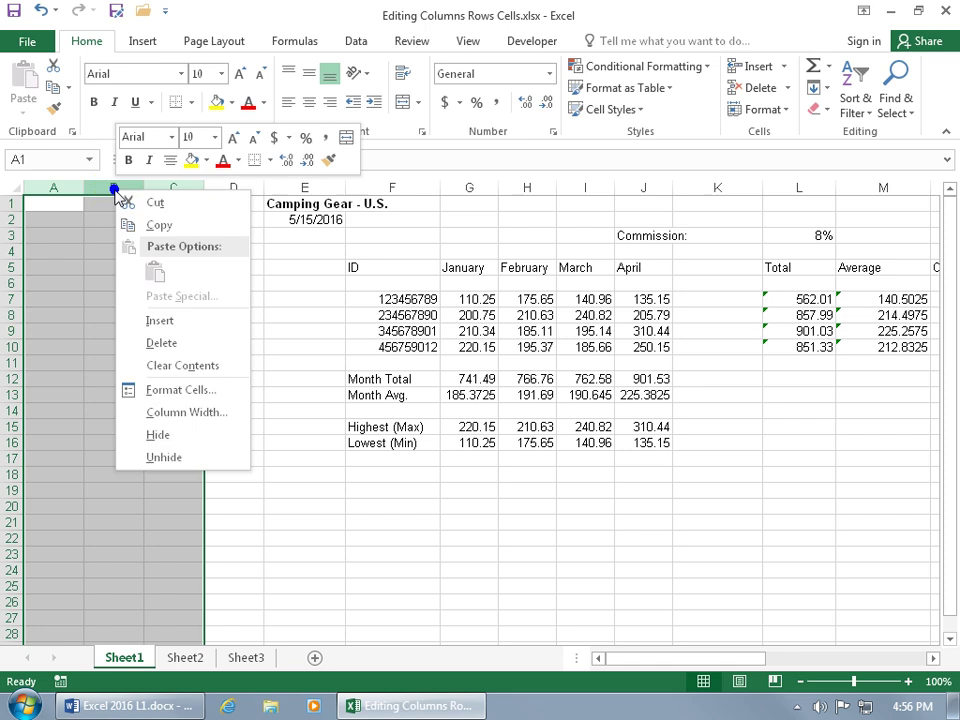
pyautogui.click(158, 342)
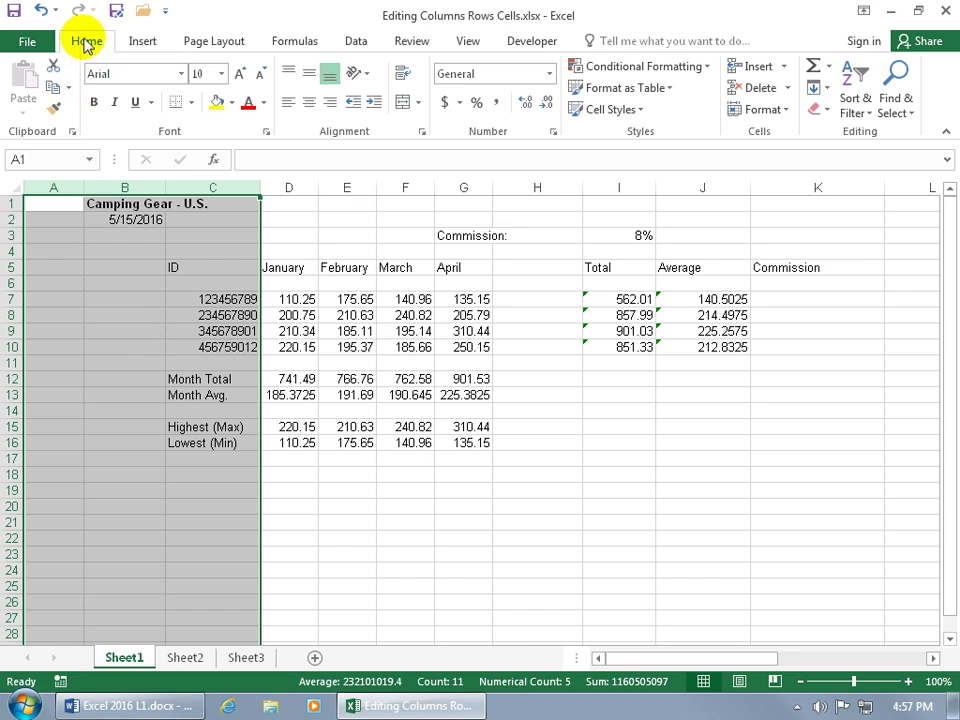
pyautogui.click(790, 92)
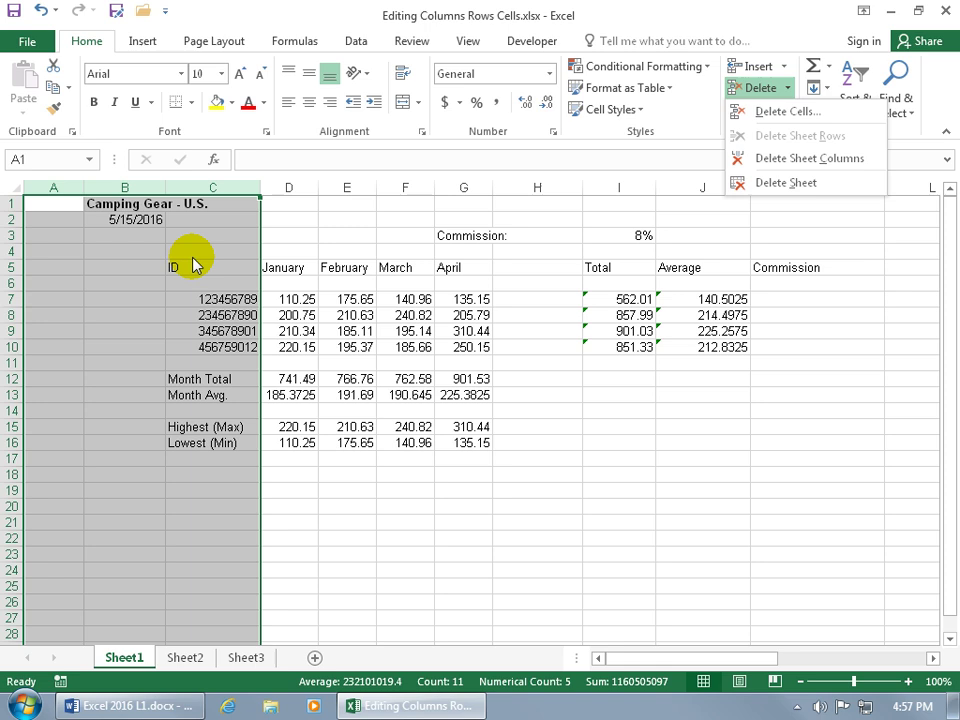
pyautogui.click(43, 218)
pyautogui.click(41, 246)
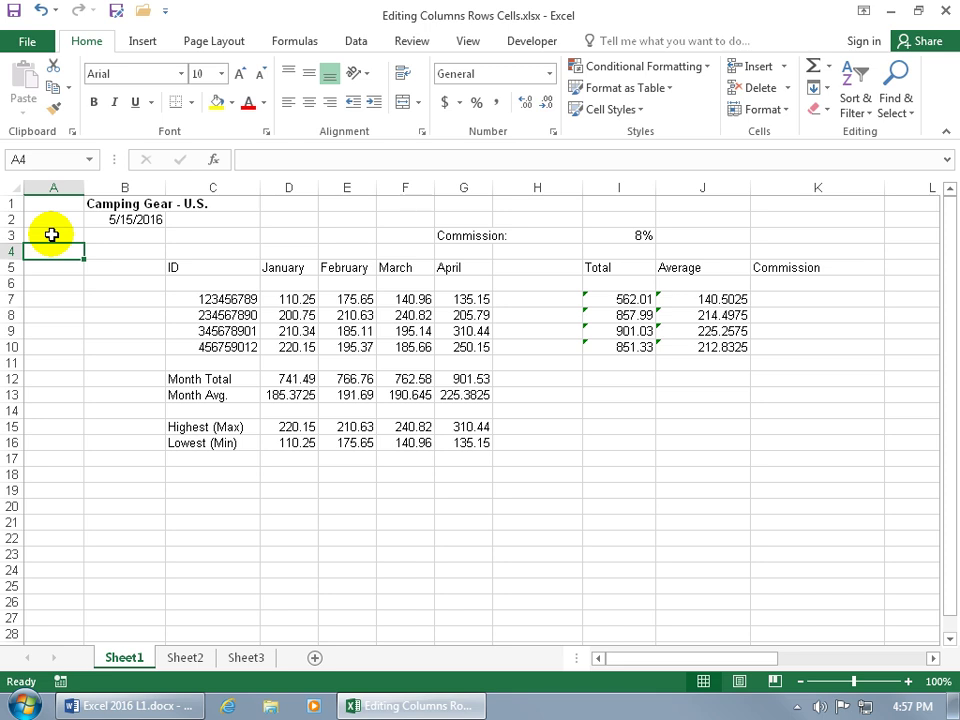
# Remove the last blank column A using Home > Delete > Delete Sheet Columns.
pyautogui.click(53, 187)
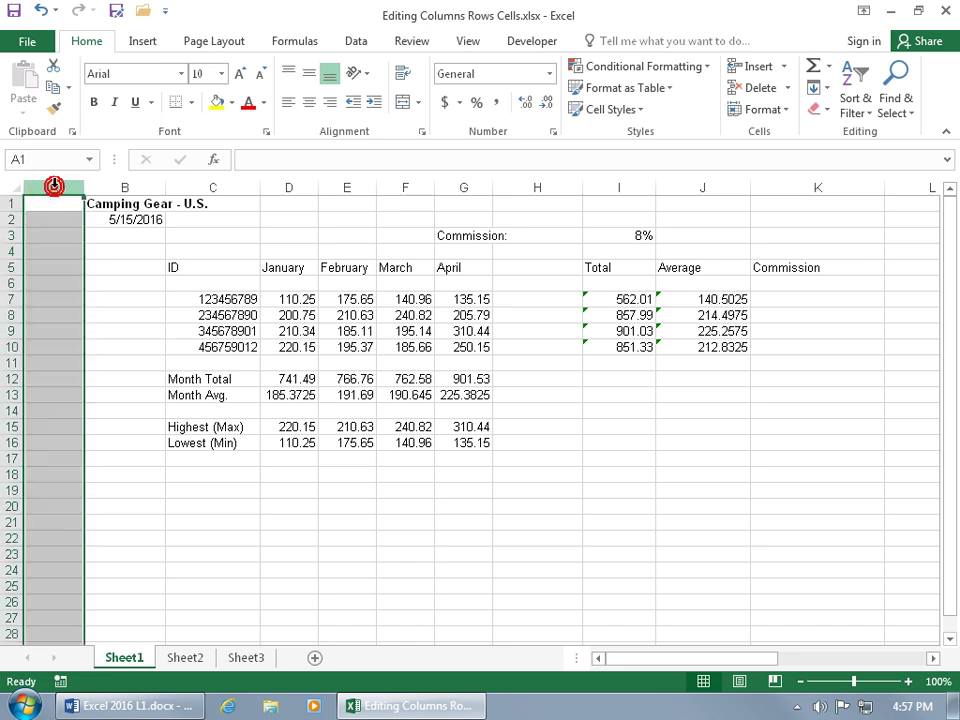
pyautogui.click(54, 244)
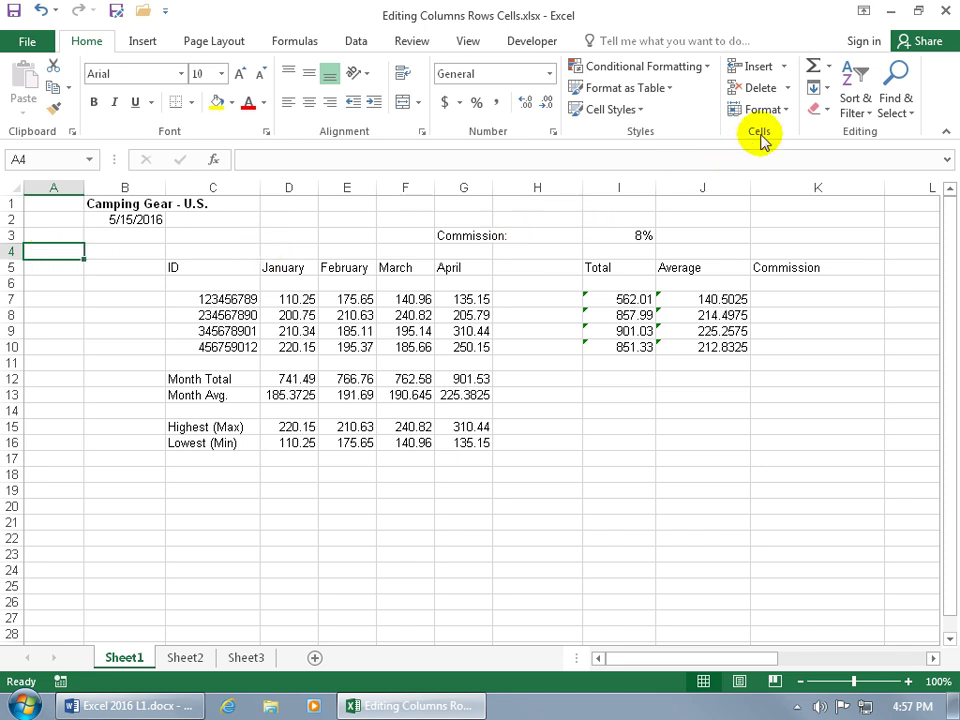
pyautogui.click(788, 89)
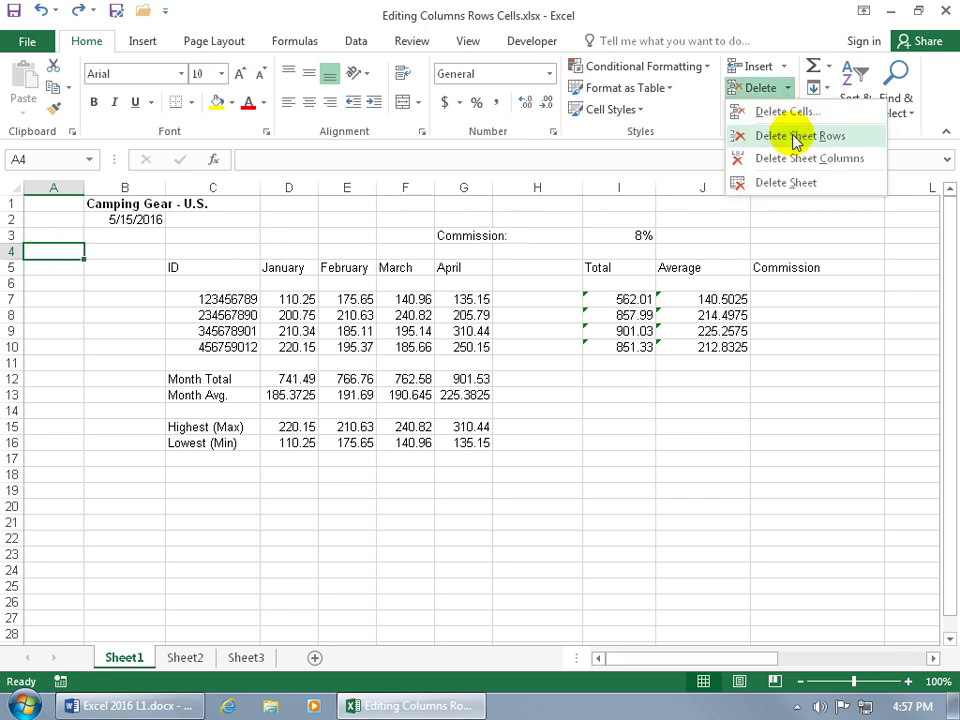
pyautogui.click(820, 160)
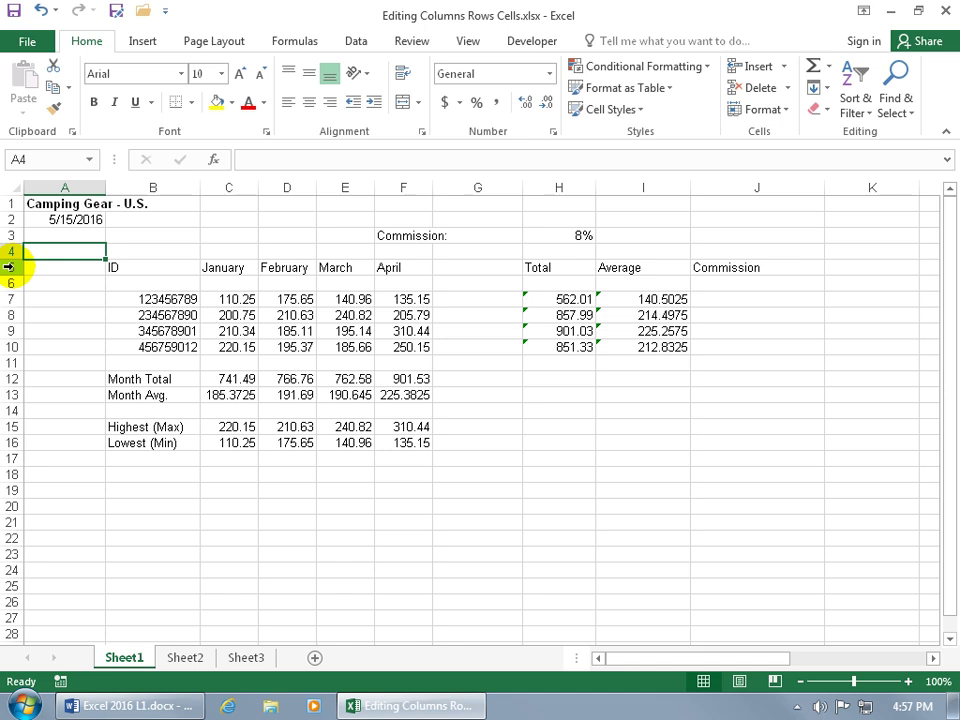
# Select rows 5–8 and insert four blank rows above the ID header via Home > Insert.
pyautogui.moveTo(14, 267); pyautogui.dragTo(11, 313)
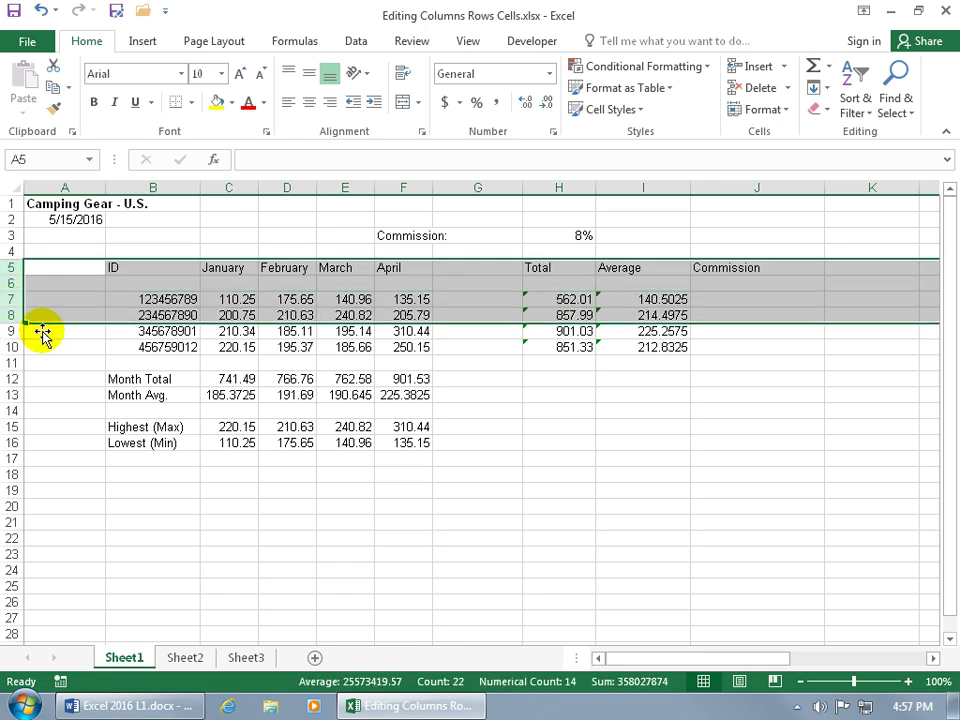
pyautogui.rightClick(12, 300)
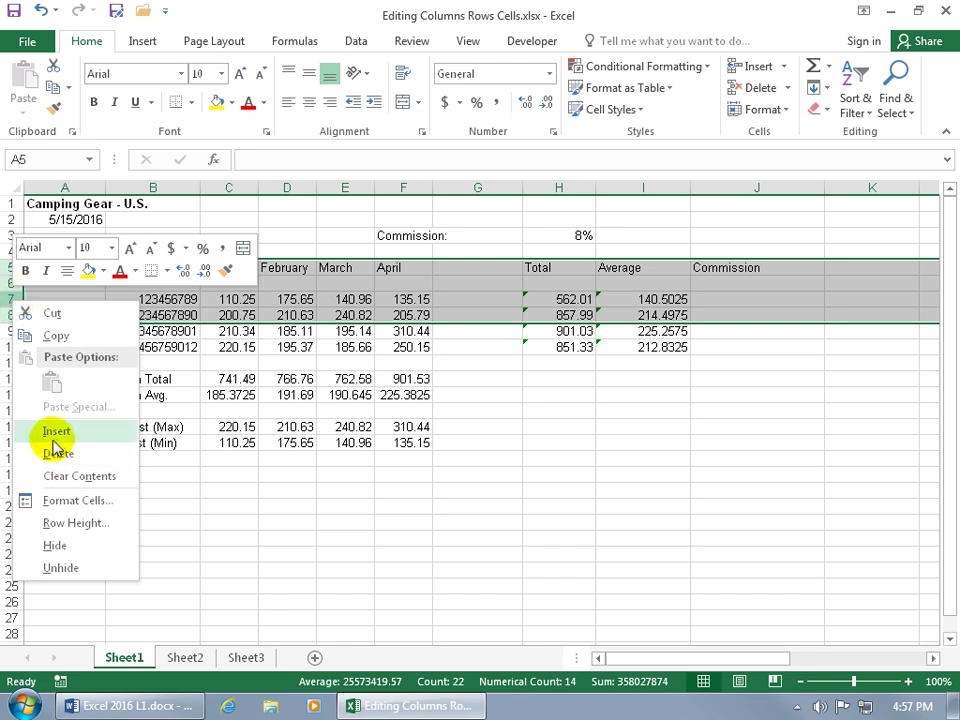
pyautogui.click(754, 145)
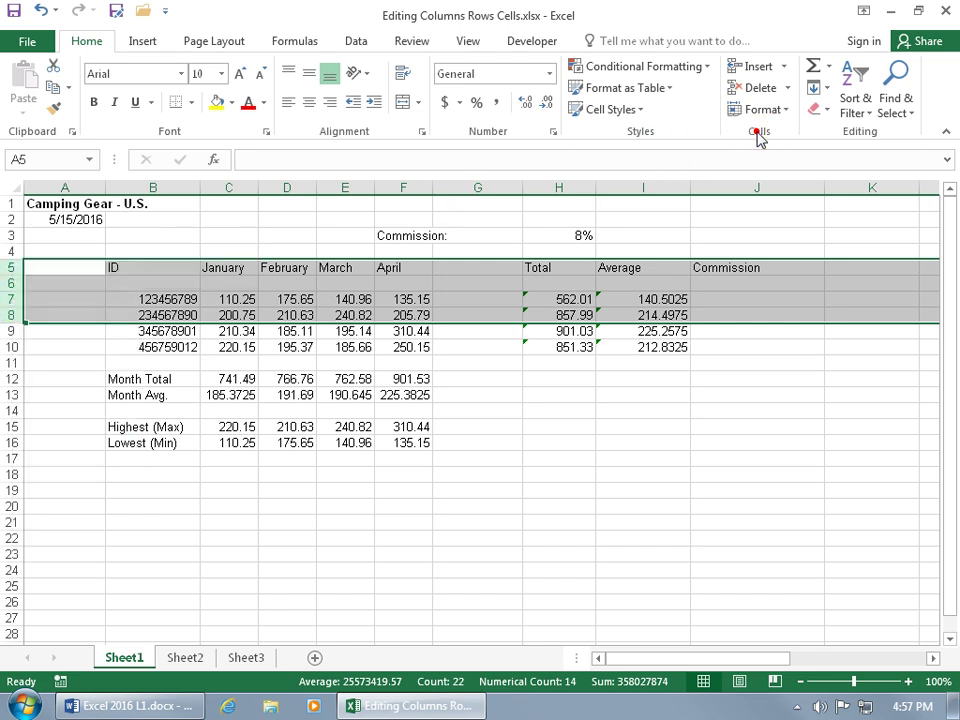
pyautogui.click(784, 68)
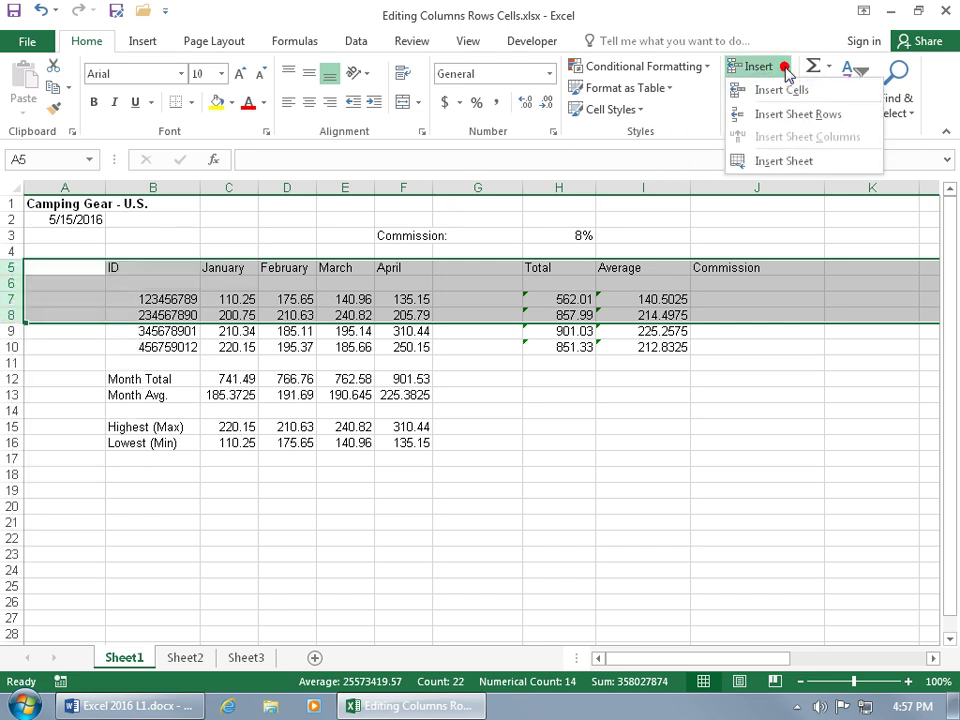
pyautogui.click(787, 116)
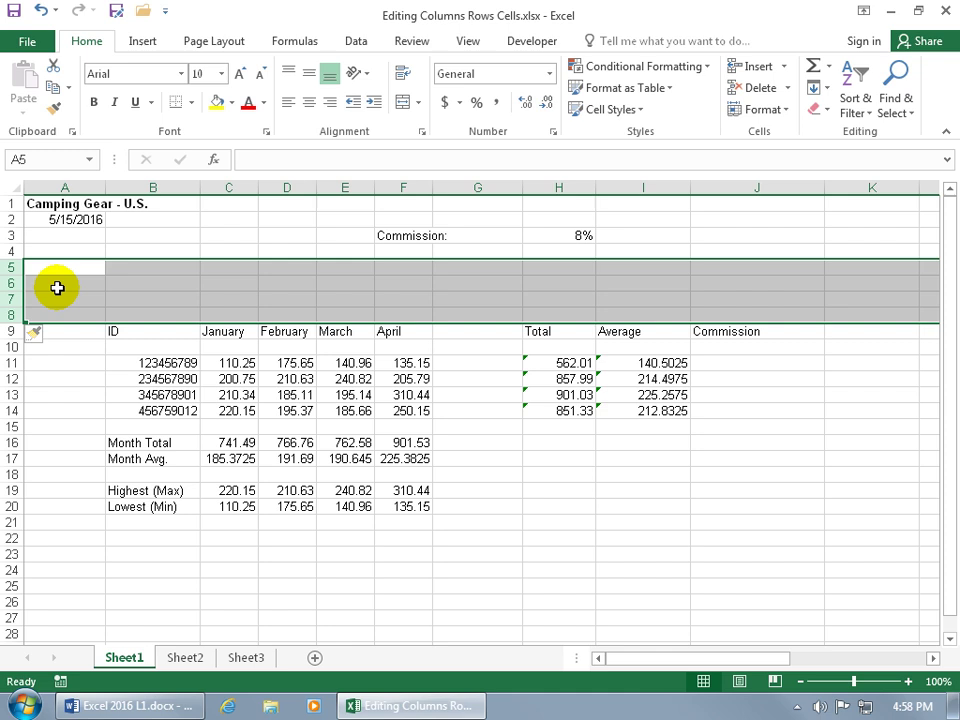
# Delete the four blank rows 5–8 and clear the selection.
pyautogui.rightClick(12, 284)
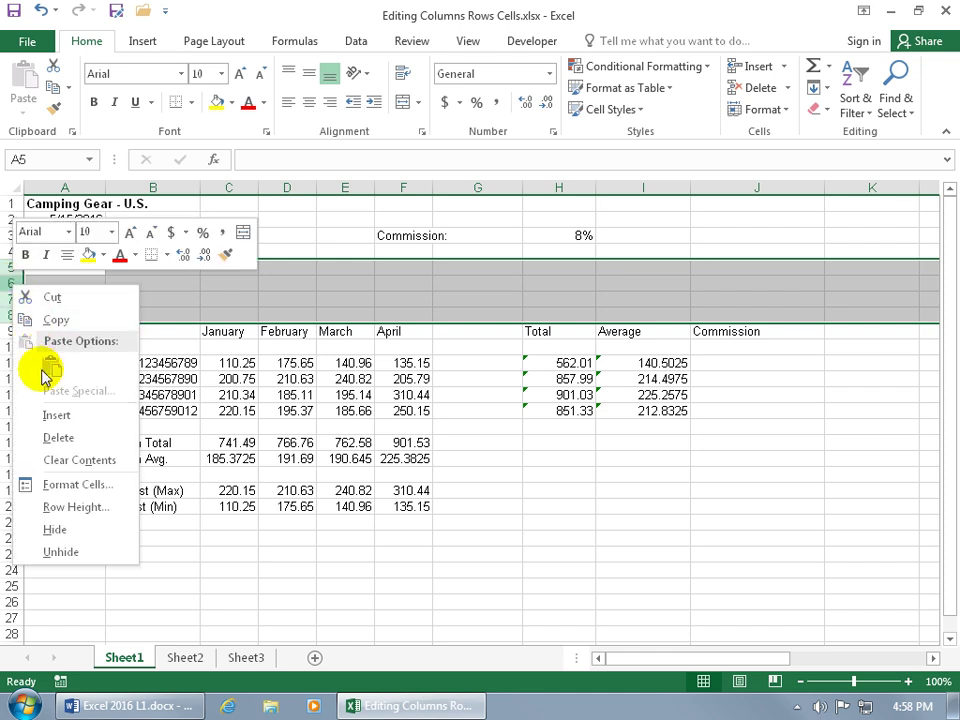
pyautogui.click(52, 439)
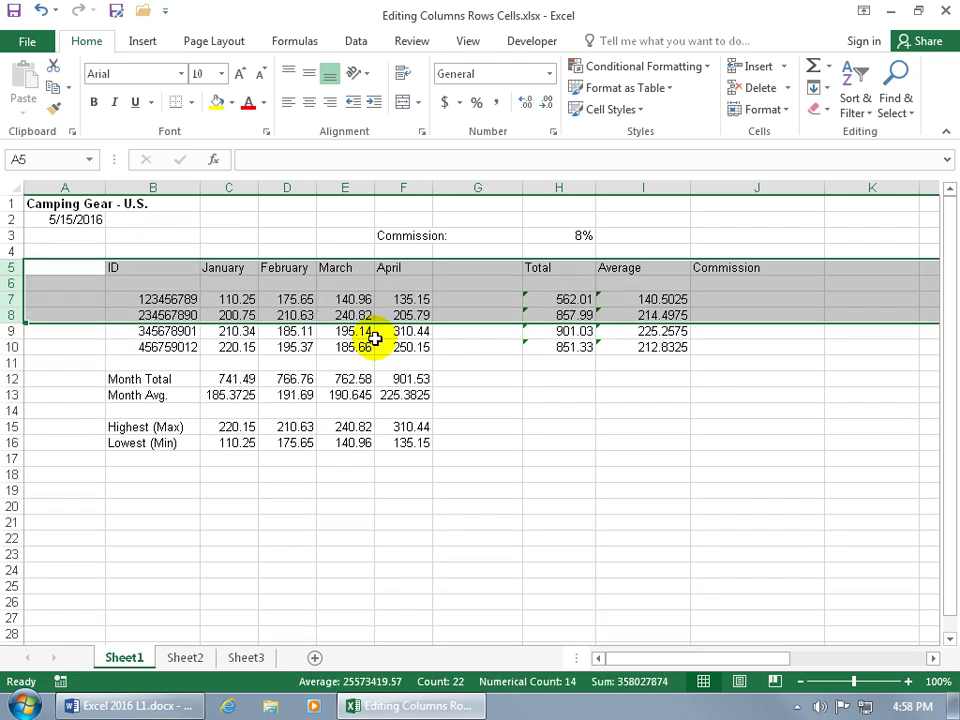
pyautogui.click(476, 333)
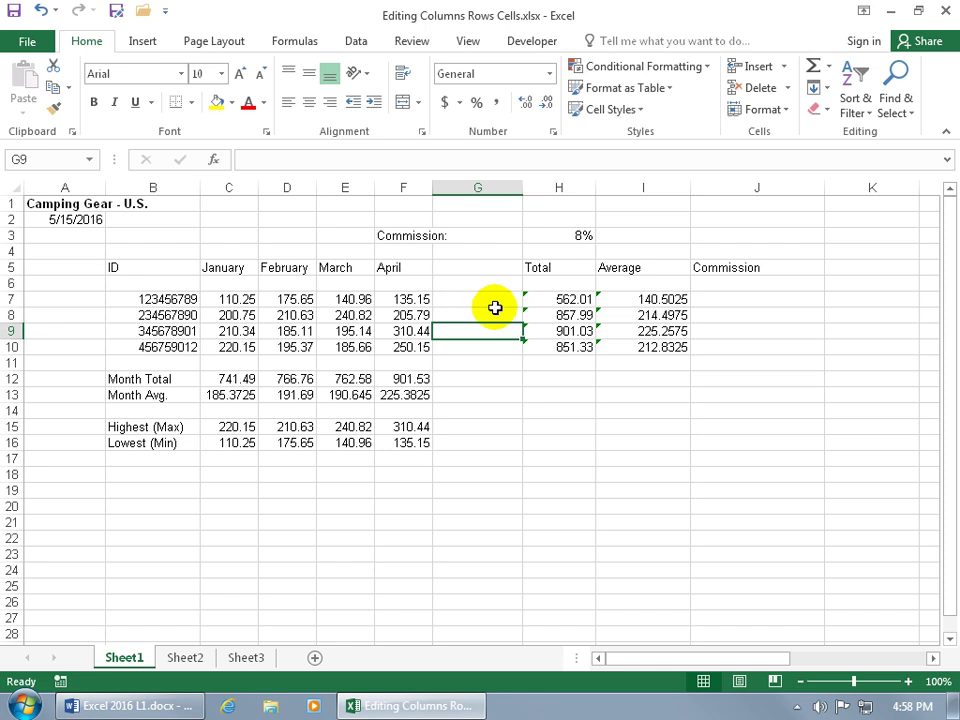
# Select the Total, Average and Commission block H5:J11, then the empty cells G5:G10.
pyautogui.moveTo(544, 266); pyautogui.dragTo(718, 347)
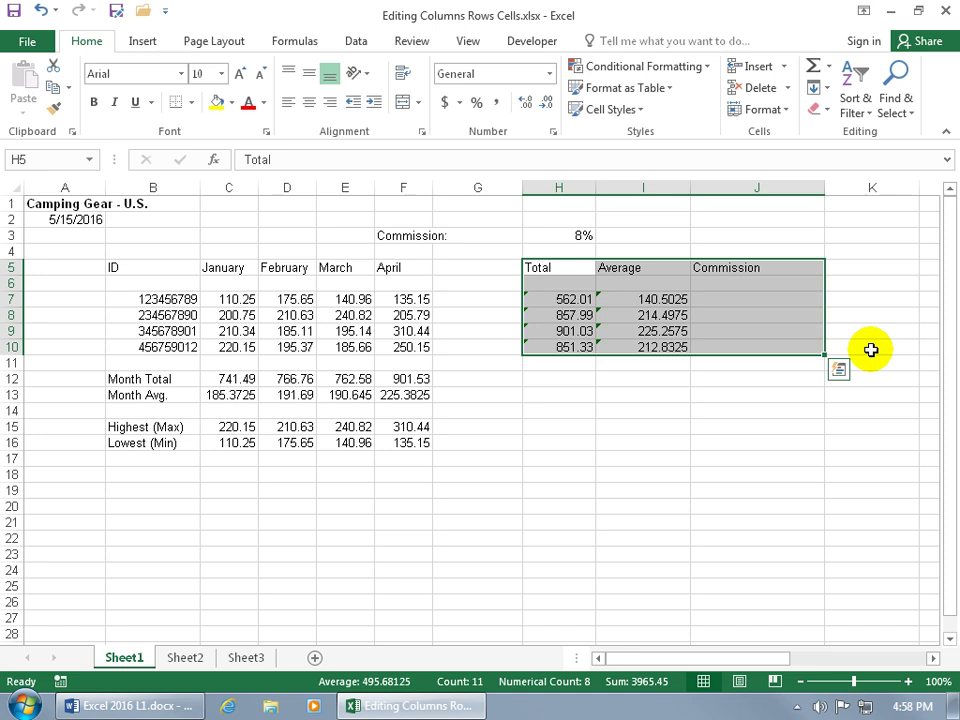
pyautogui.moveTo(491, 268); pyautogui.dragTo(492, 343)
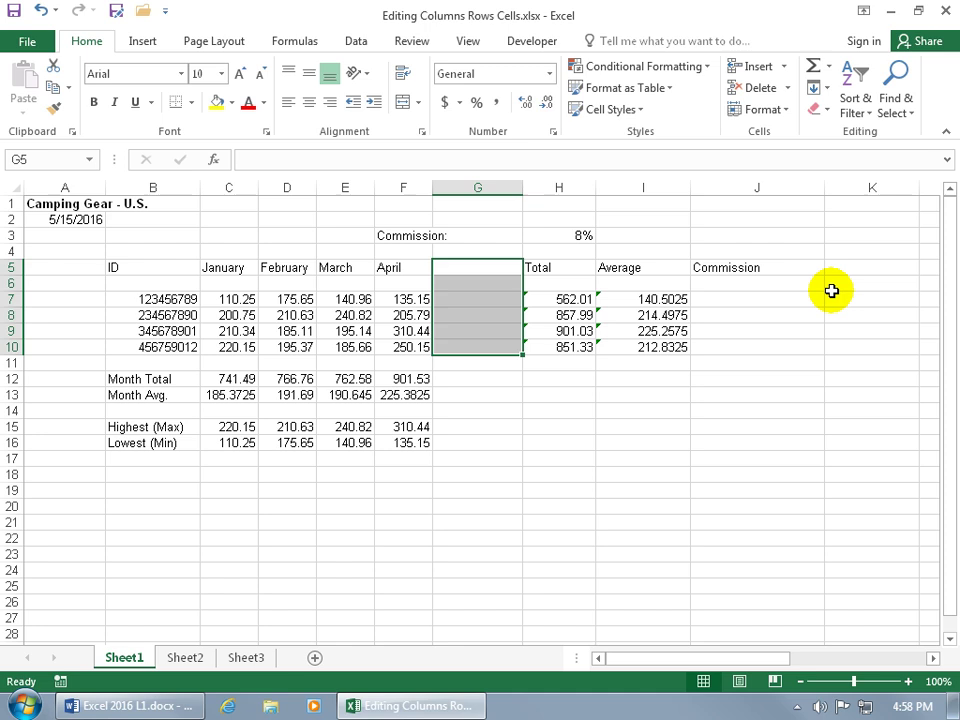
pyautogui.rightClick(480, 299)
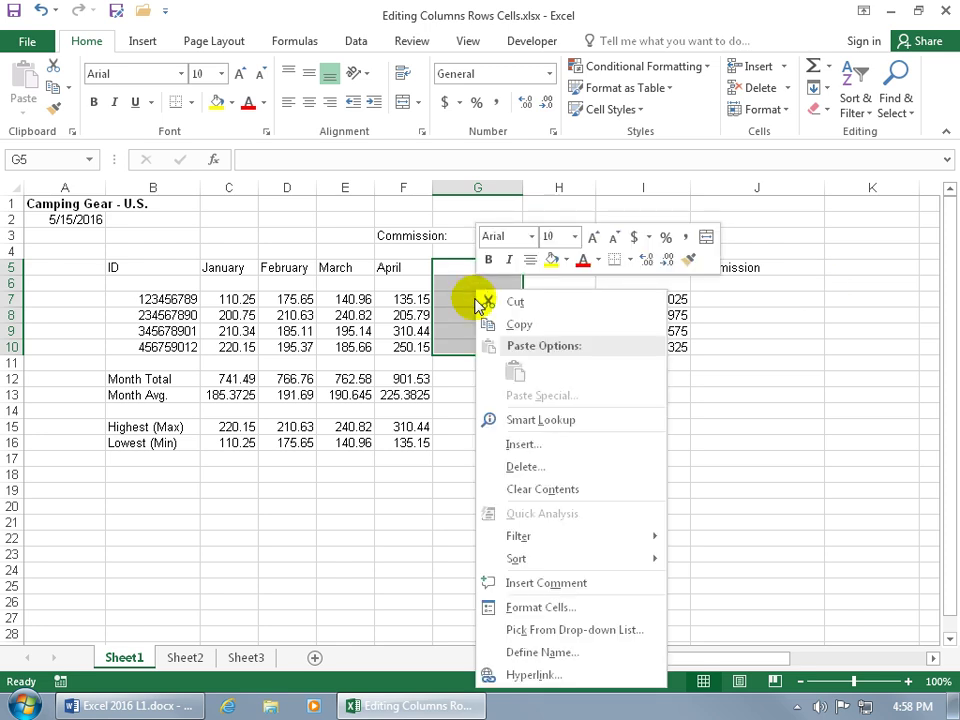
pyautogui.click(530, 446)
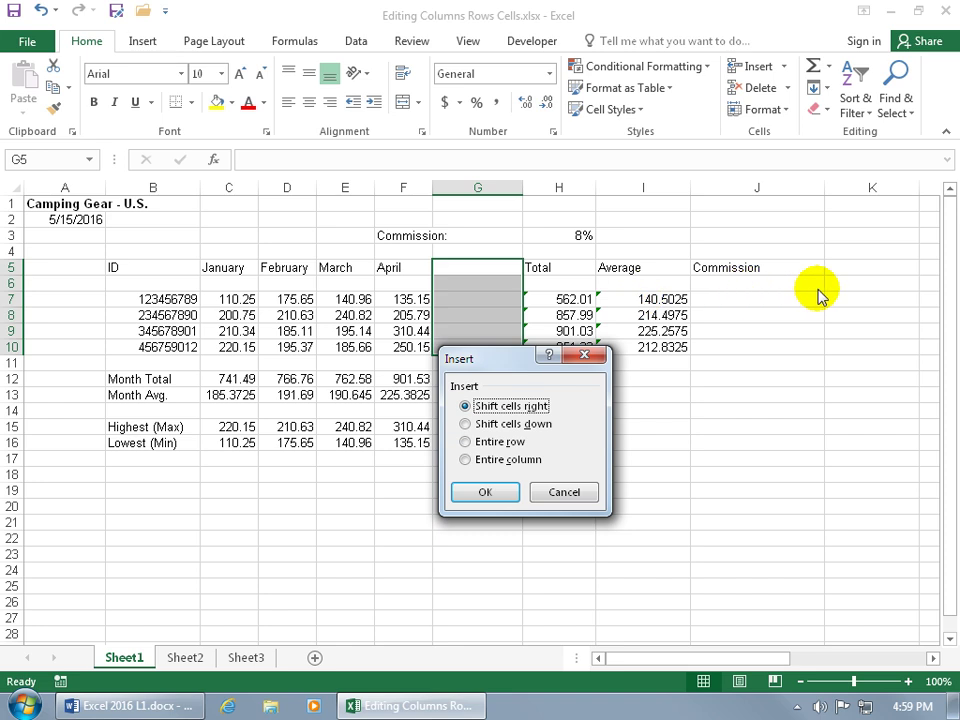
pyautogui.click(480, 424)
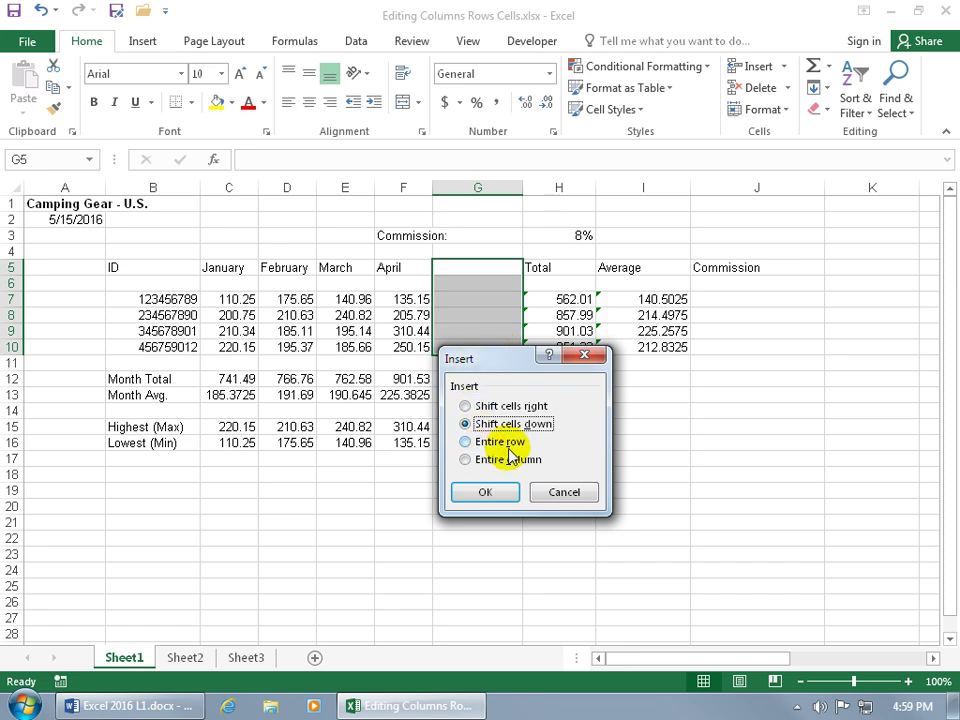
pyautogui.click(498, 443)
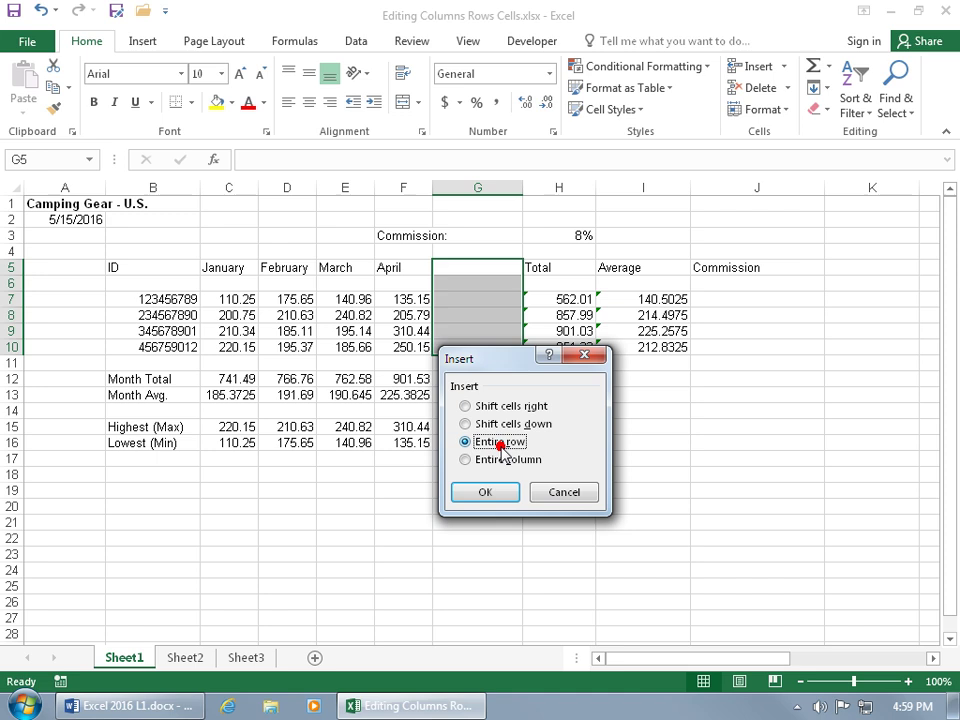
pyautogui.click(495, 490)
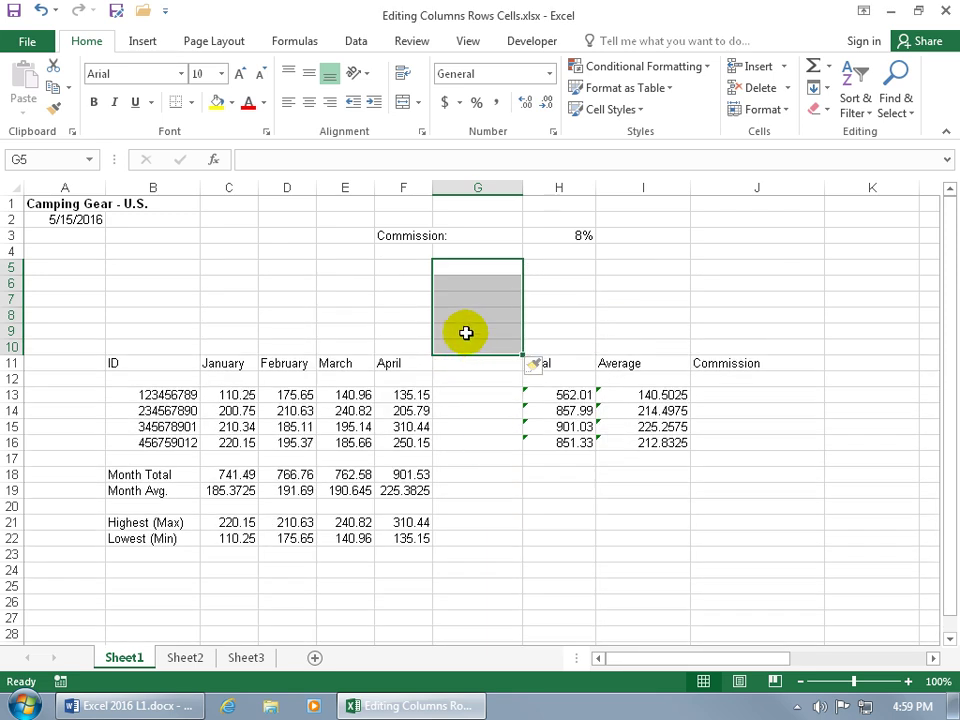
# Undo the row insertion, then insert blank cells at G5:G10 with Shift cells right.
pyautogui.click(40, 10)
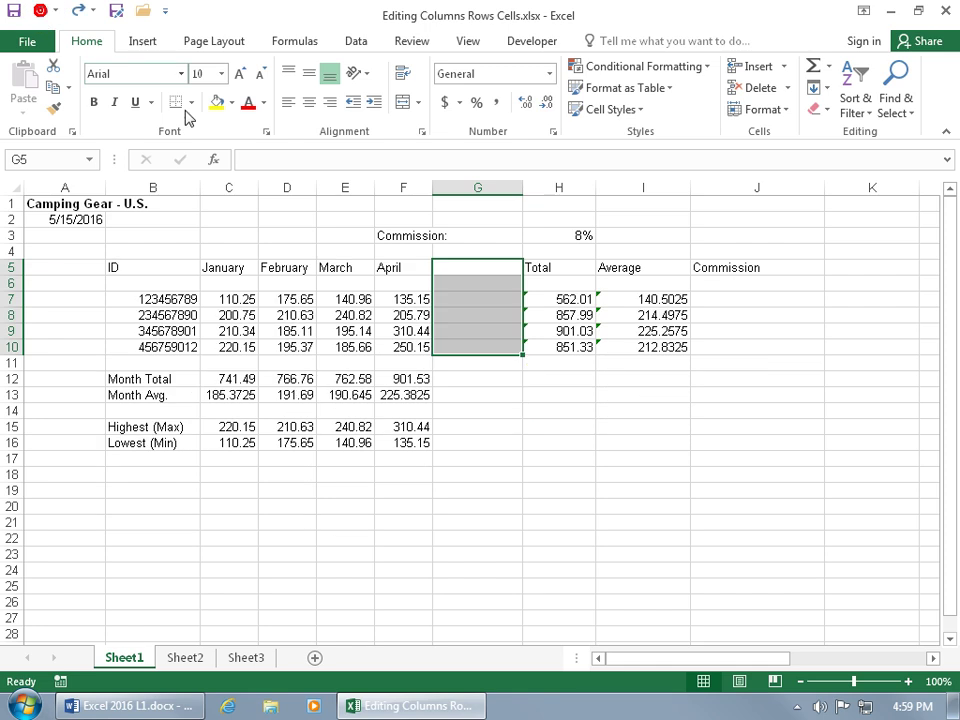
pyautogui.rightClick(478, 292)
pyautogui.click(514, 443)
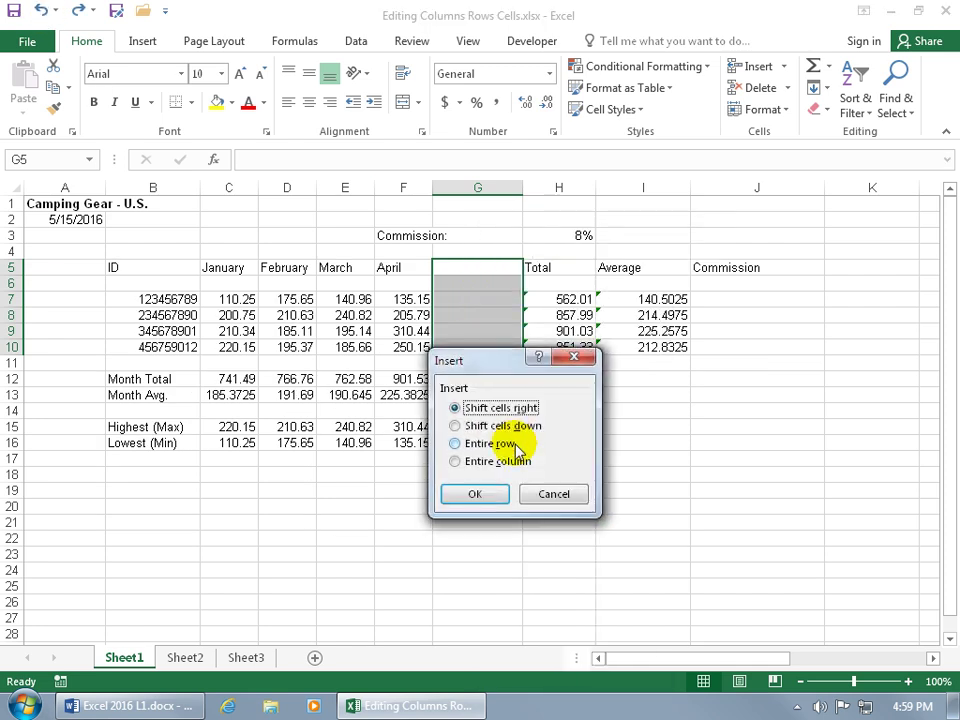
pyautogui.click(475, 495)
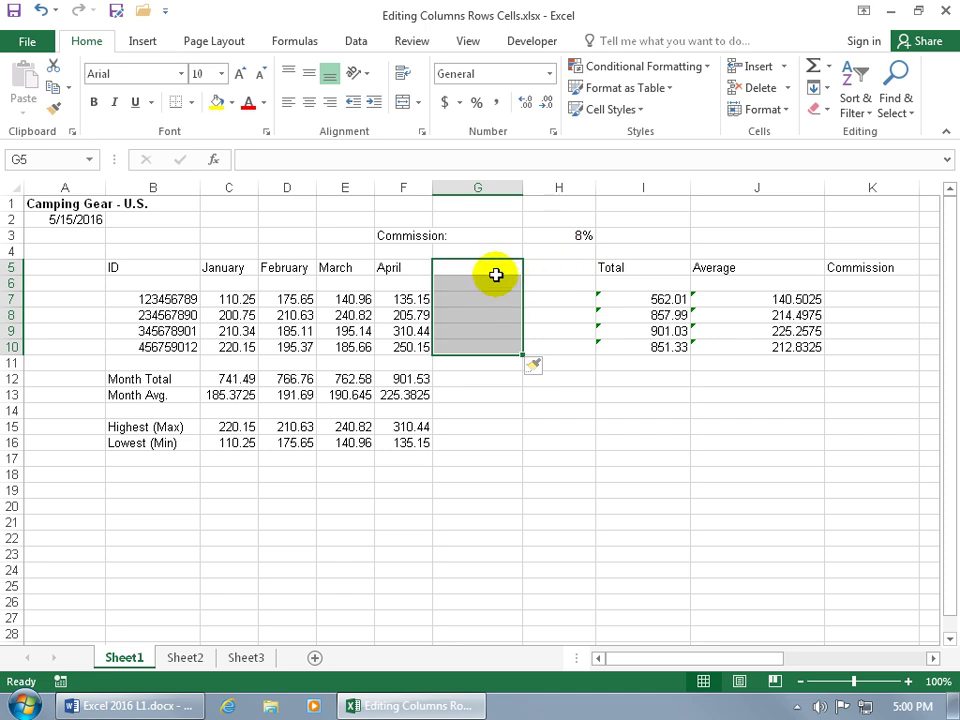
# Delete cells G5:G10 with Shift cells left, returning Total, Average and Commission to H–J.
pyautogui.rightClick(490, 333)
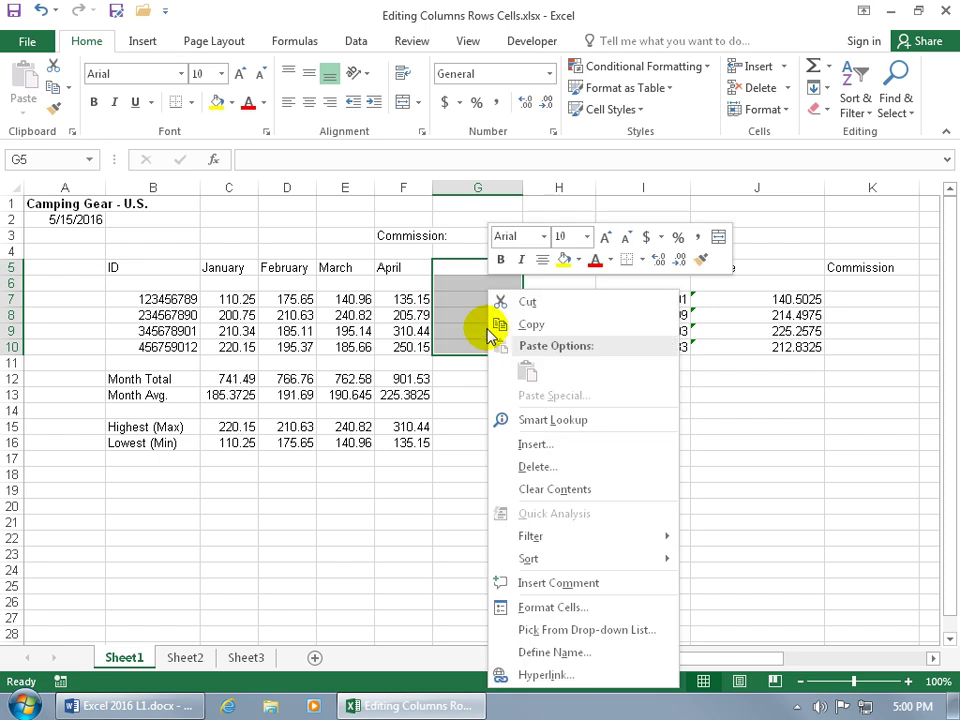
pyautogui.click(500, 466)
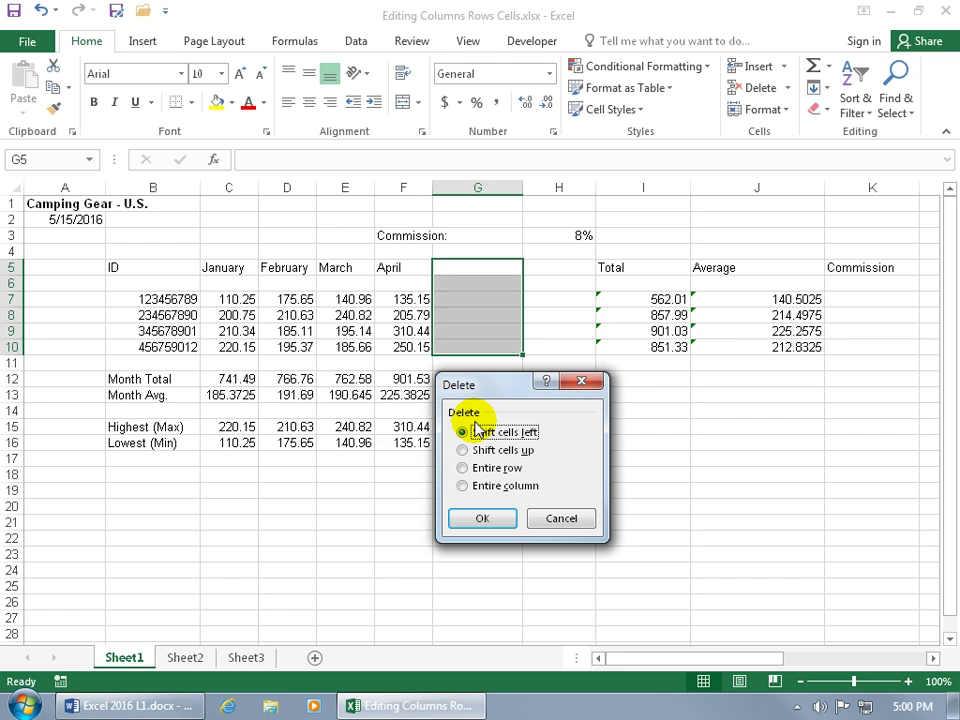
pyautogui.click(470, 450)
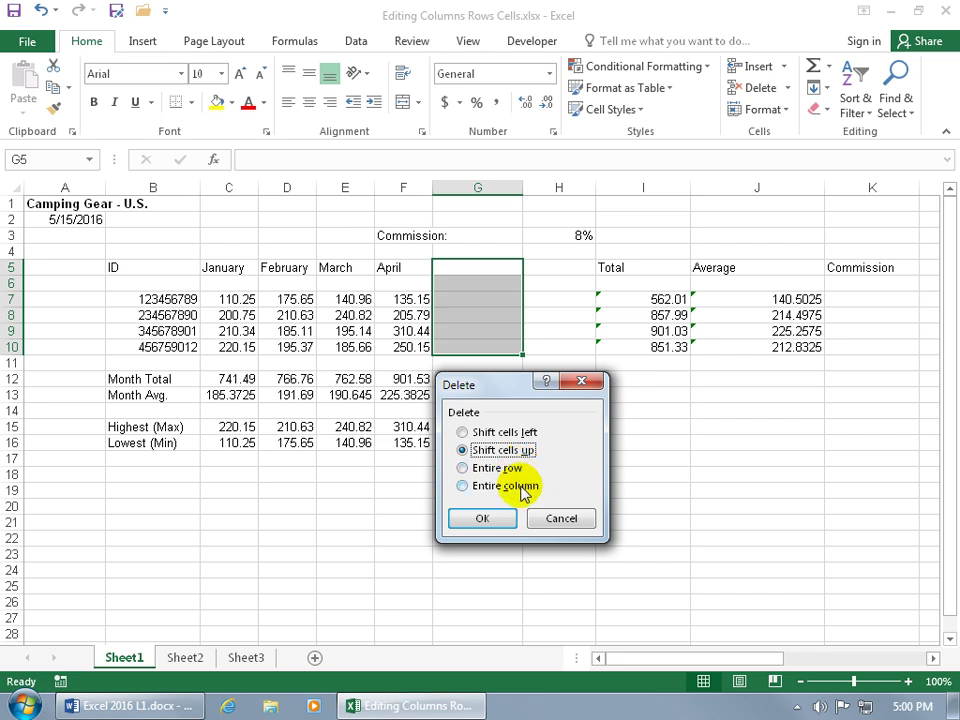
pyautogui.click(522, 432)
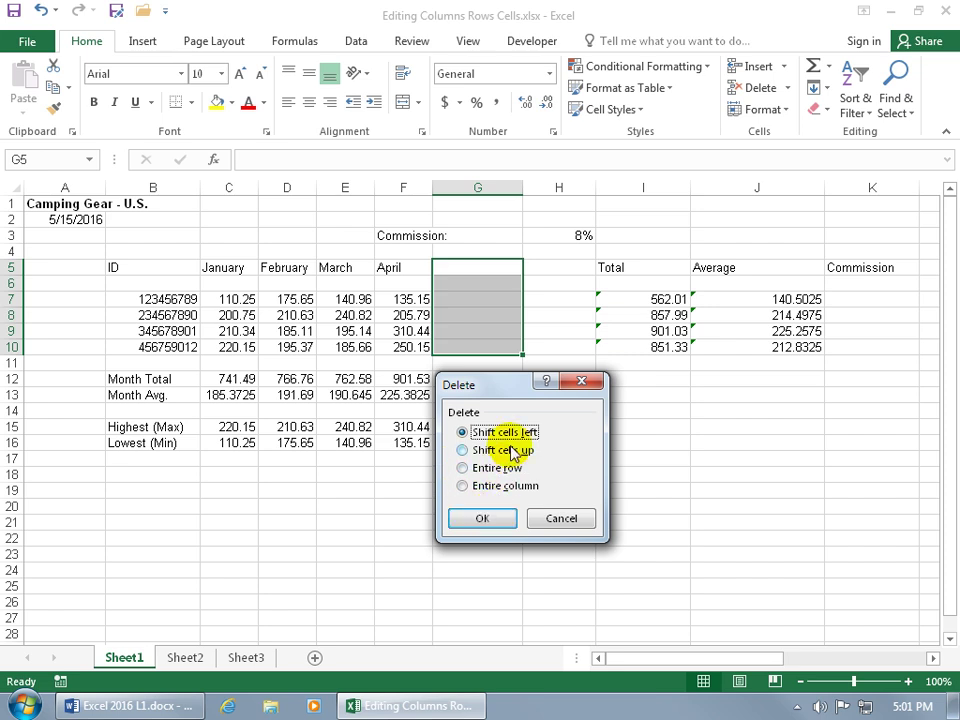
pyautogui.click(502, 519)
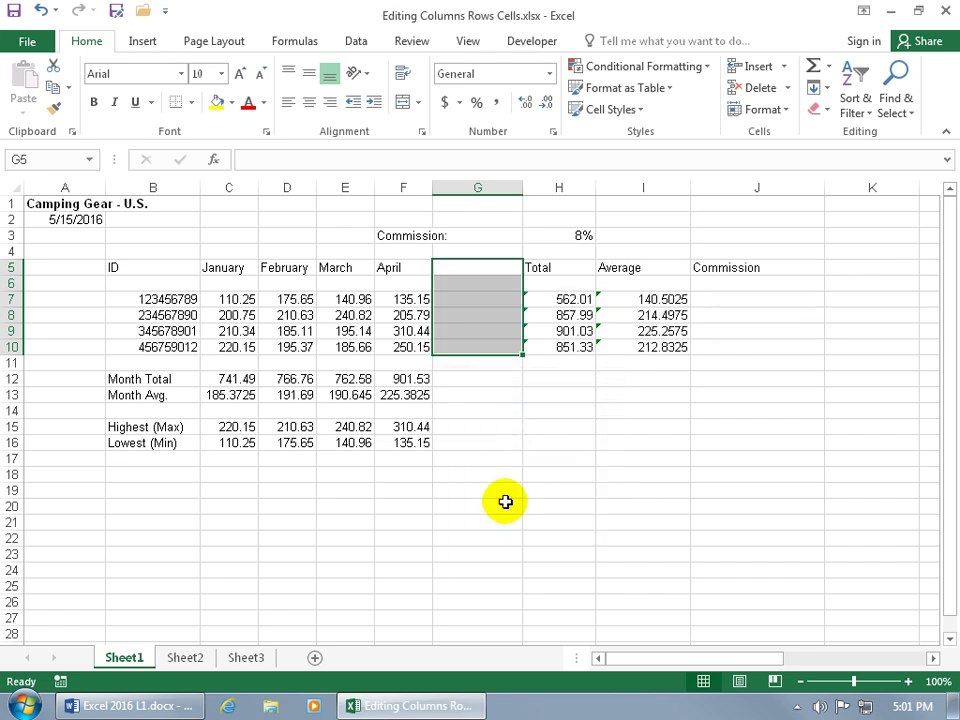